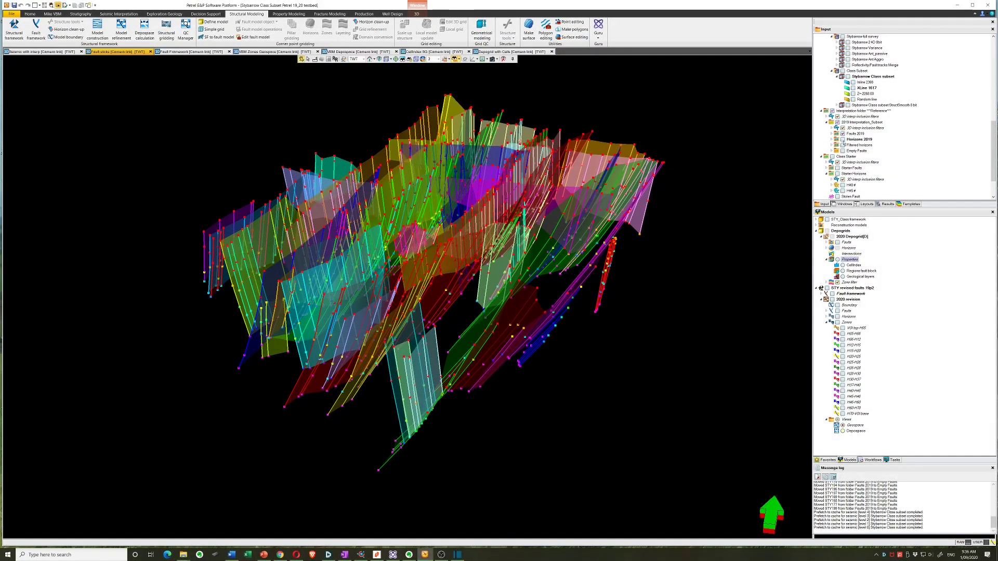
- Display the Horizons 2019 interpretation together with the Faults 2019 sticks
click(842, 139)
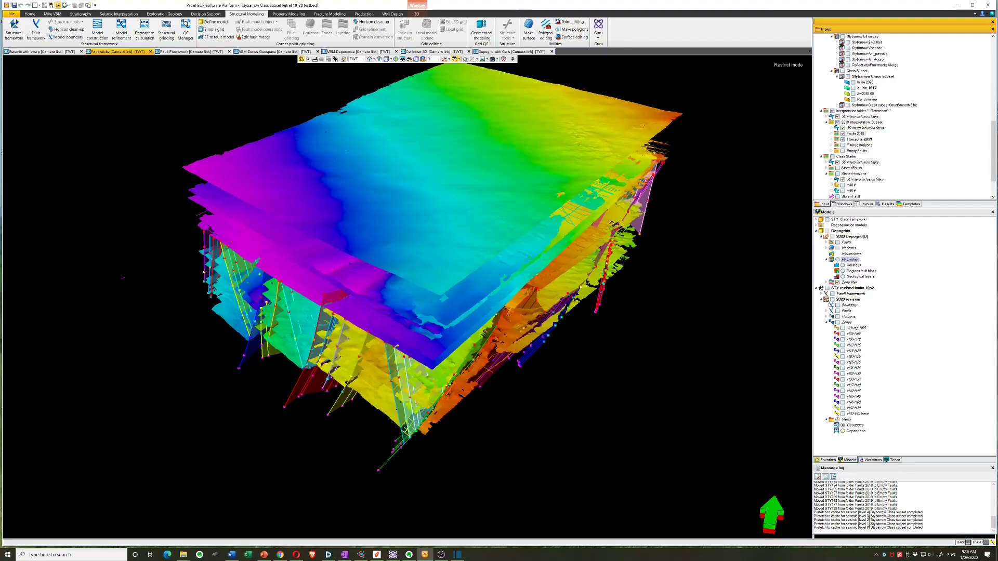
click(615, 224)
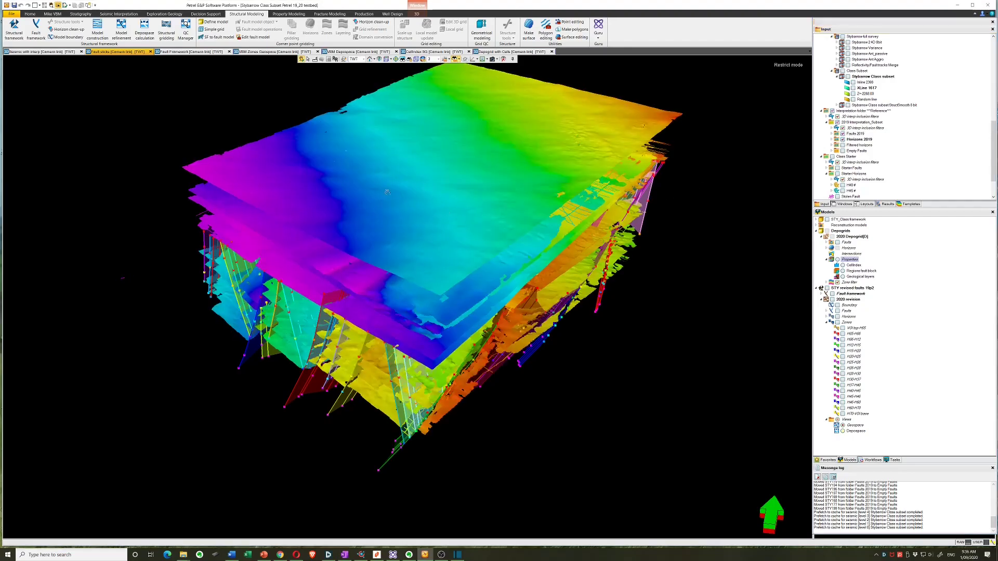
- View the fault framework surfaces and the zone model in geospace
click(181, 52)
scroll(373, 186, up, 5)
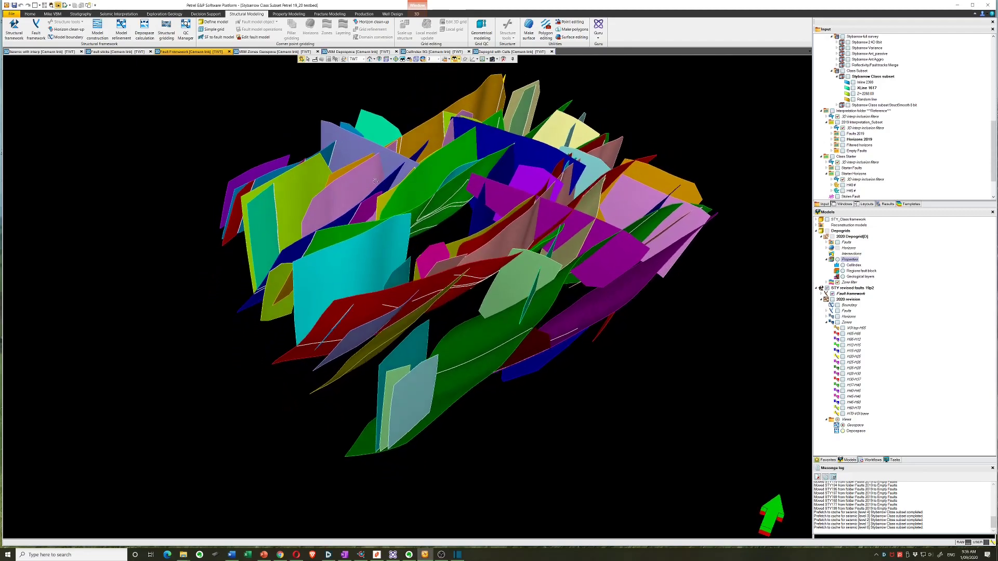
click(260, 52)
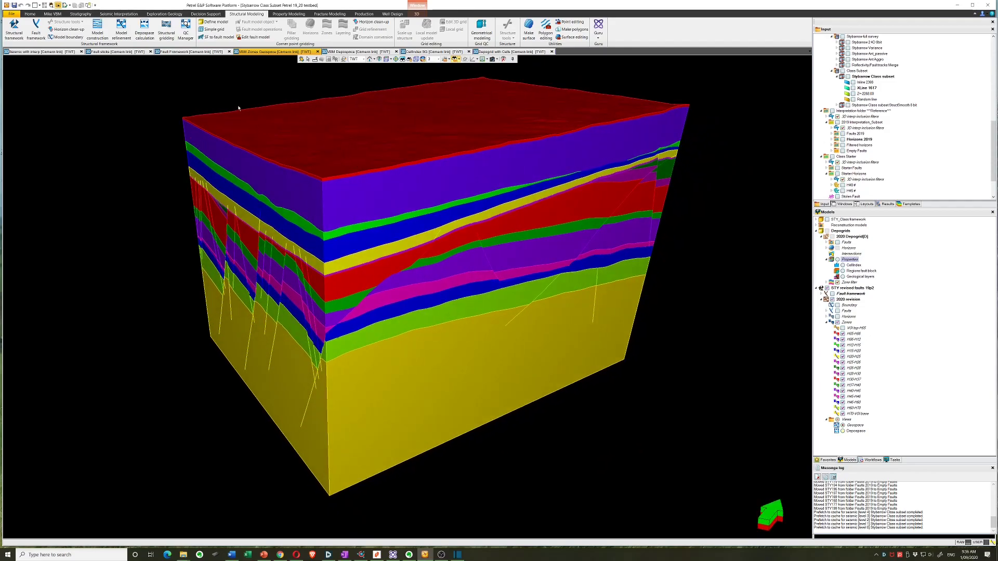
- Try boundary conditions on the model edges in the depospace calculation for the 2020 revision model, and cancel the calculation
click(145, 27)
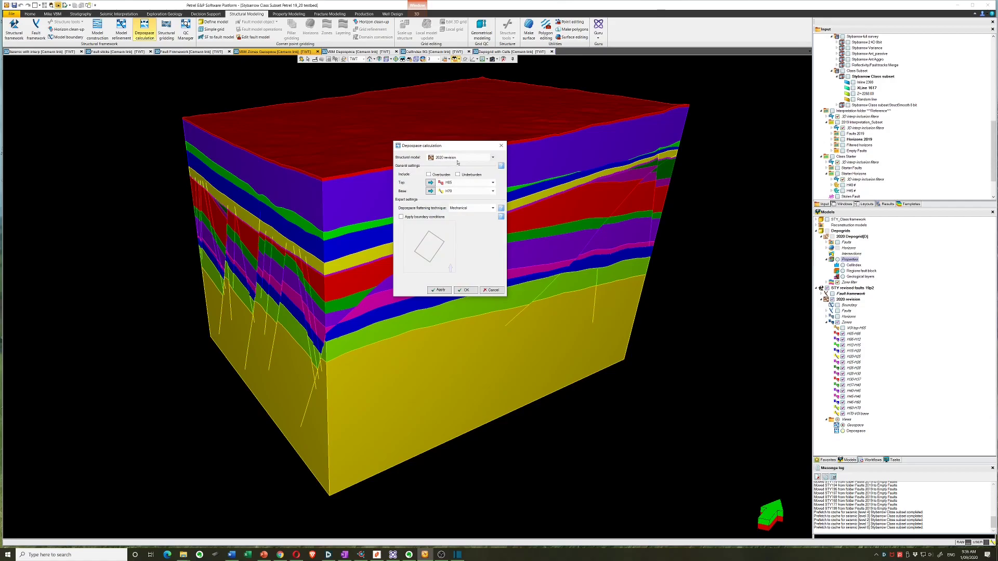
click(401, 217)
click(435, 237)
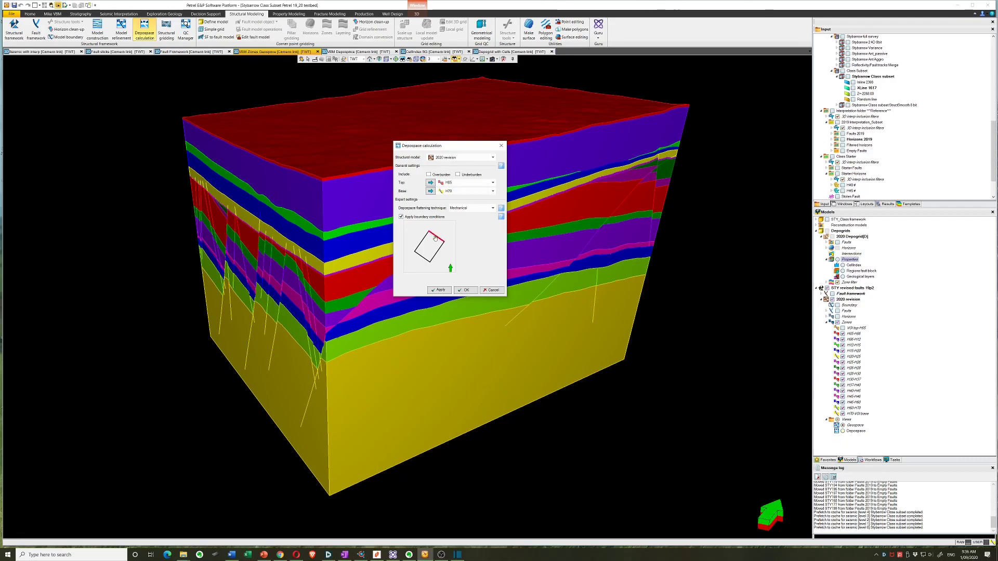
click(422, 241)
click(401, 217)
click(493, 290)
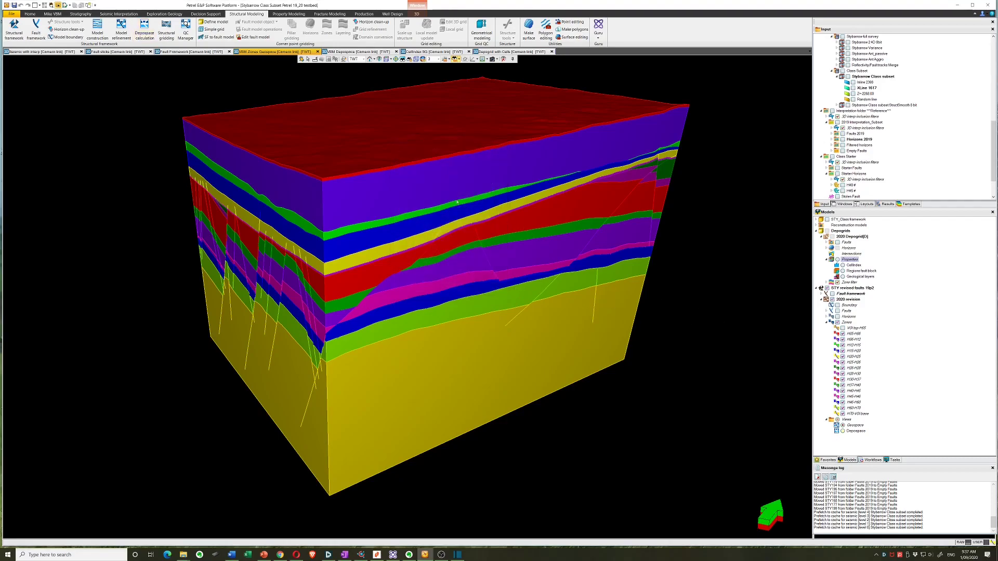
- From the depospace view, set up a new structural grid using the 2020 revision model and the Depogrid gridding technique
click(351, 52)
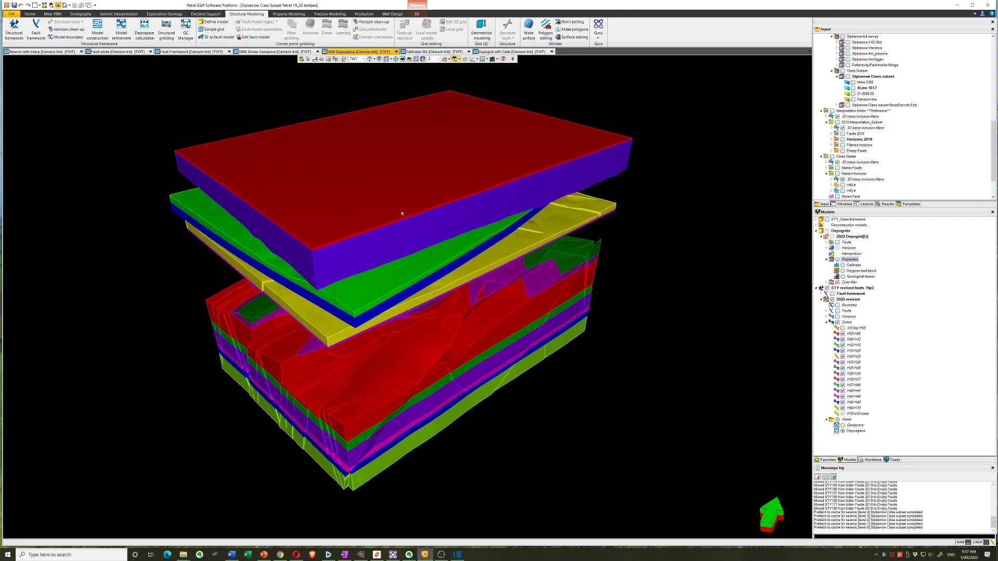
click(165, 27)
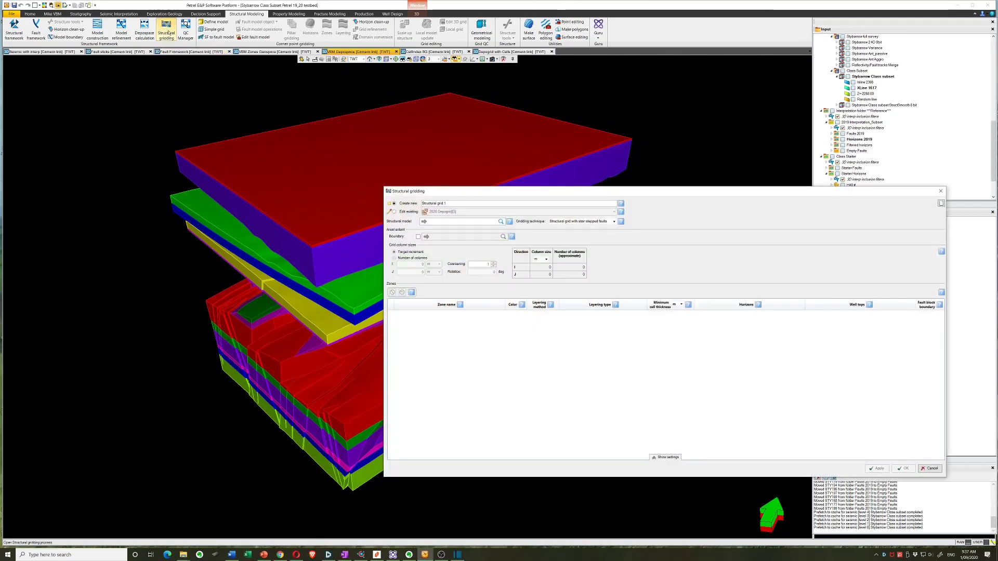
drag(518, 194, 351, 114)
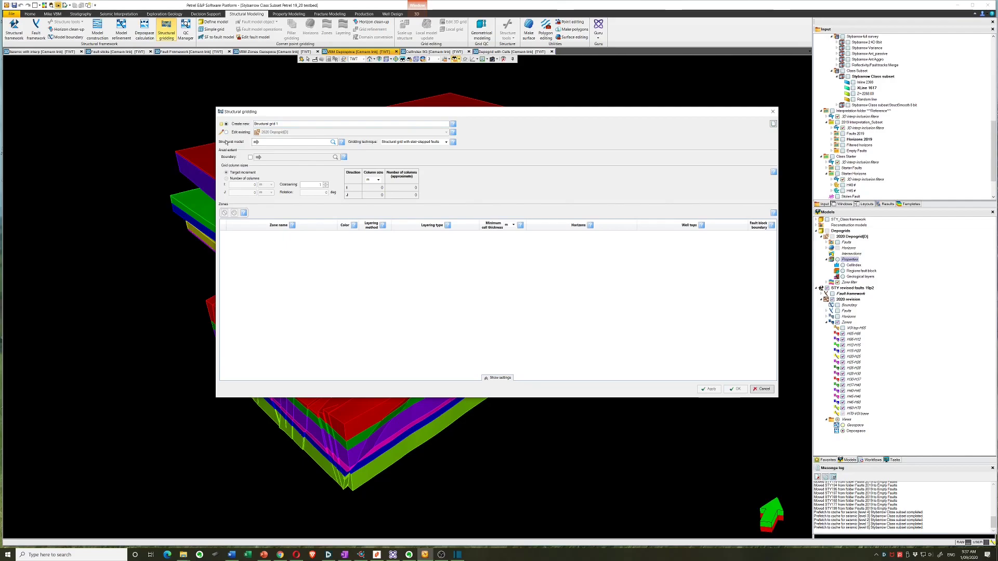
click(852, 300)
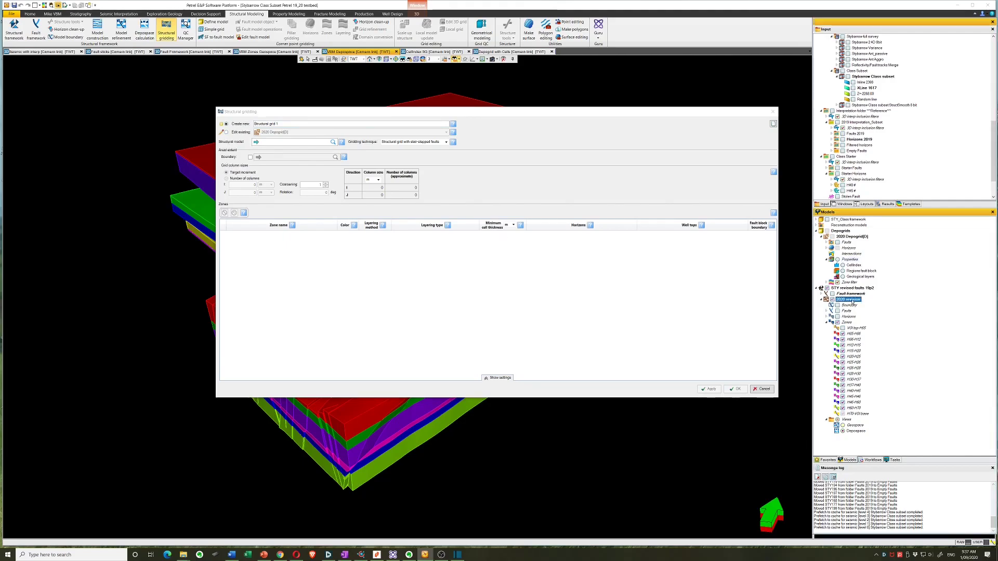
click(256, 142)
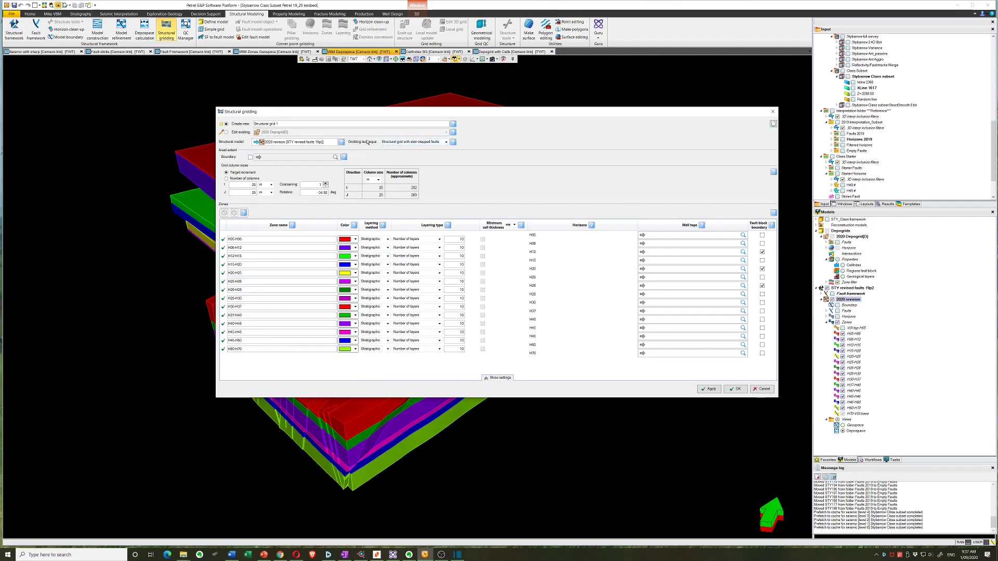
click(419, 142)
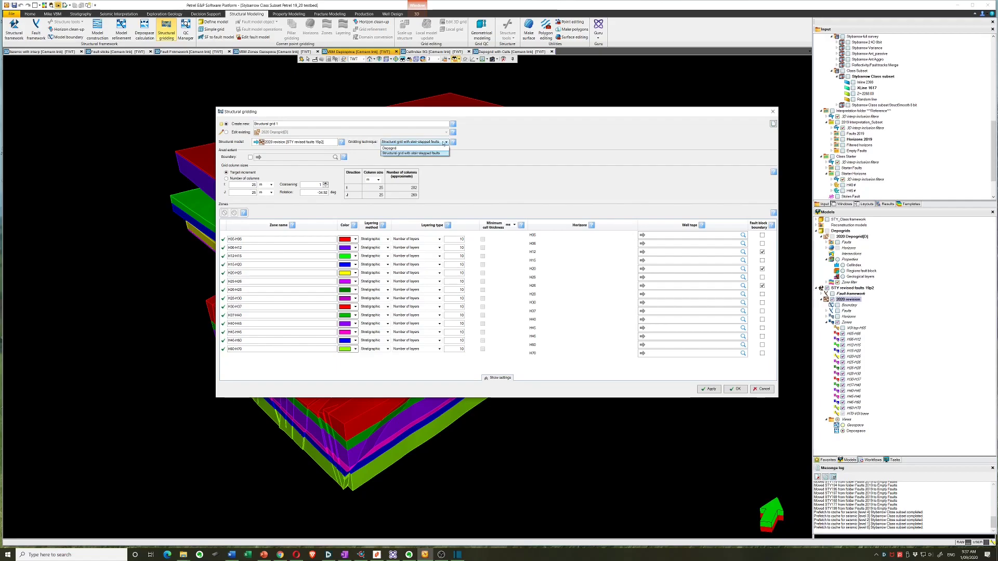
click(400, 149)
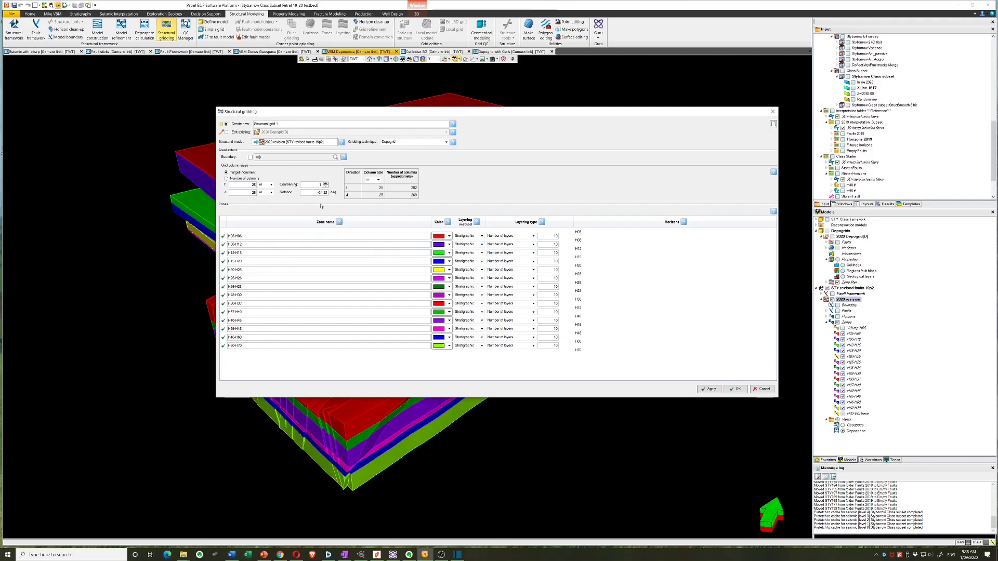
- Try 5 layers for zones H05-H06, H25-H26 and H45-H46 and 1 for H26-H28, and cancel the structural gridding
drag(503, 111, 956, 241)
drag(523, 256, 513, 241)
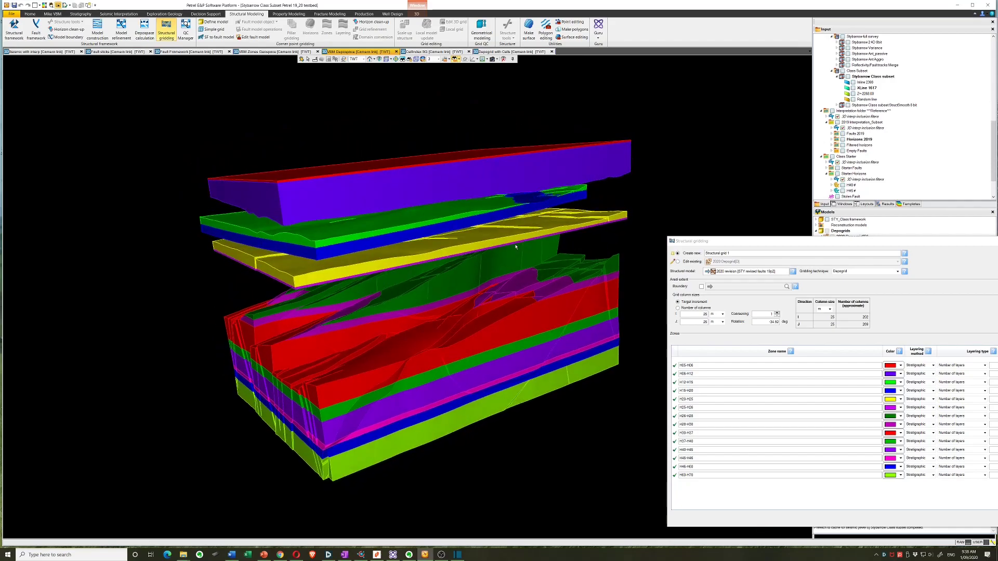
scroll(489, 160, up, 2)
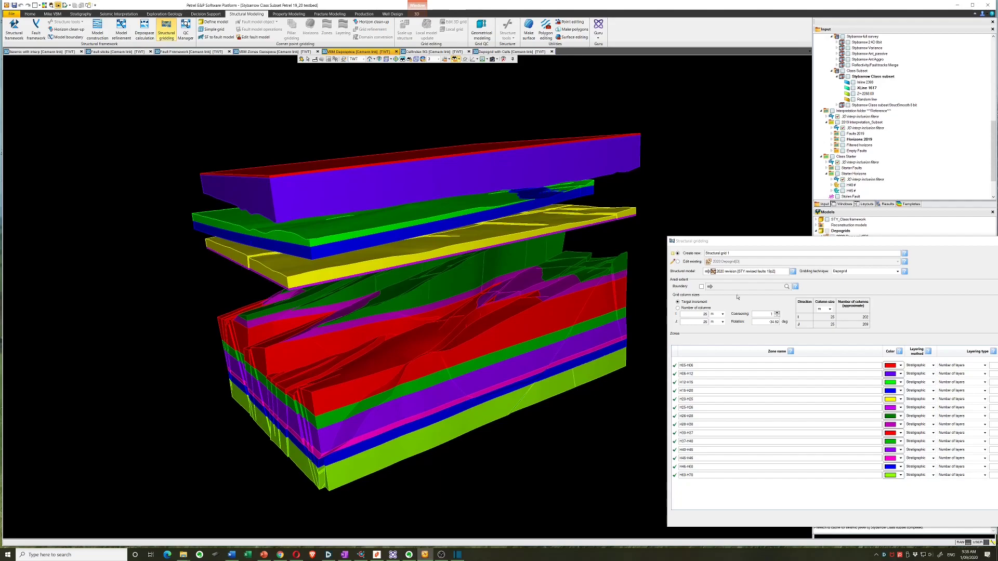
drag(812, 242, 357, 125)
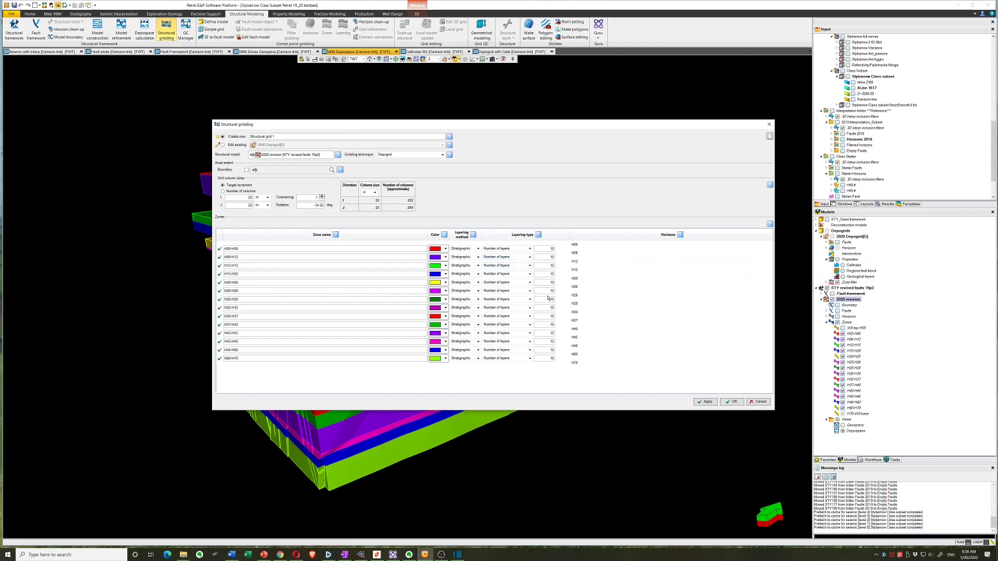
click(552, 249)
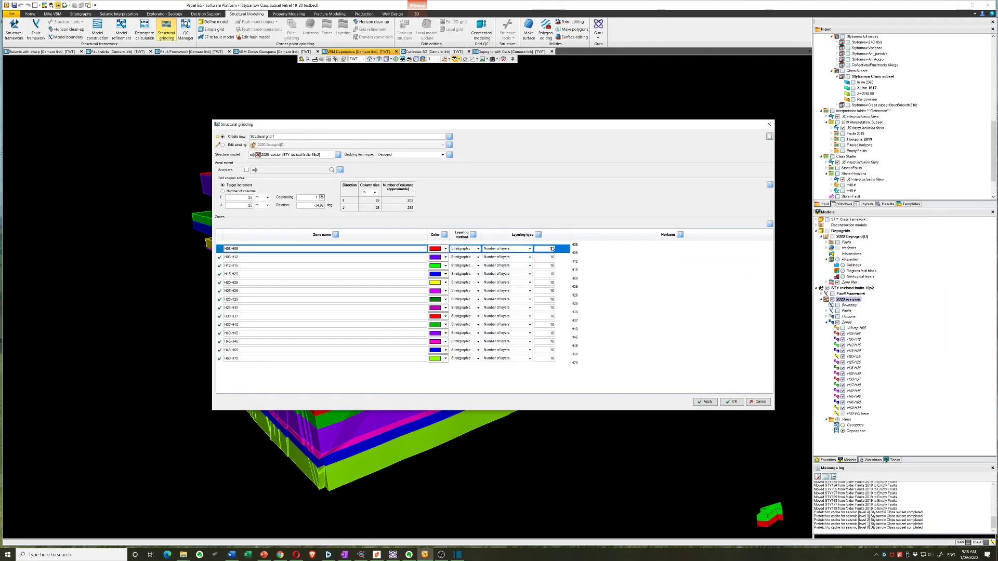
text(5)
click(550, 290)
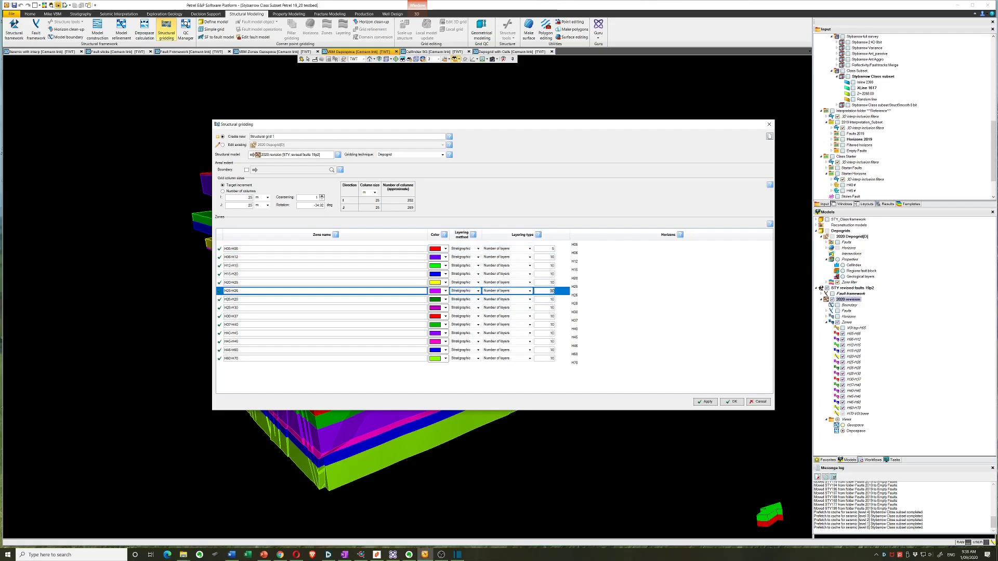
text(5)
click(551, 341)
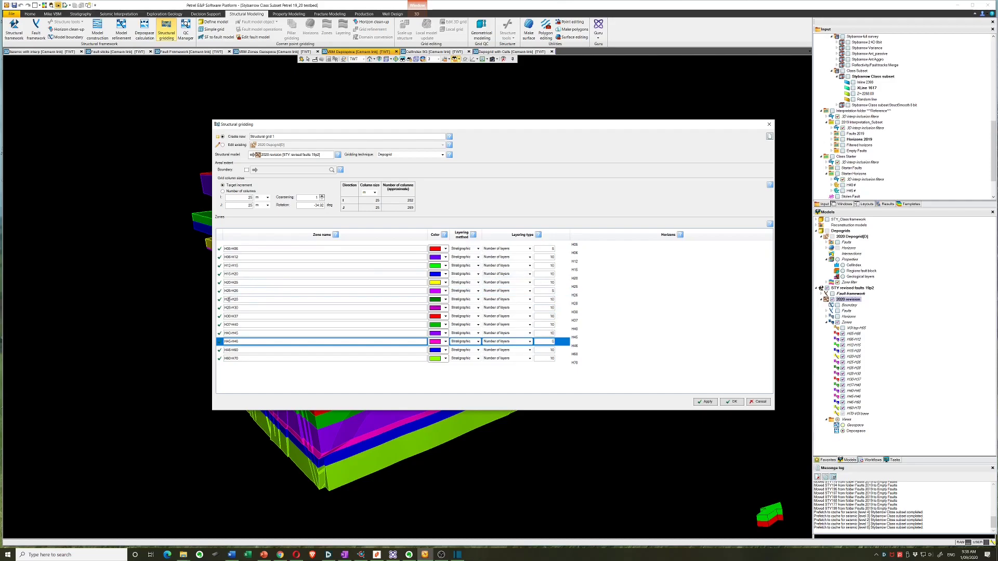
click(554, 300)
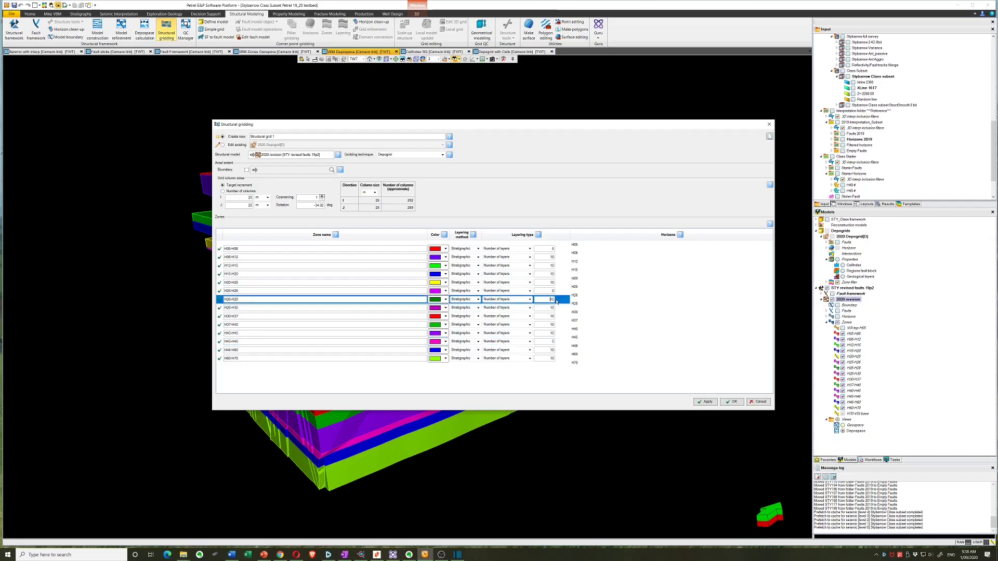
text(1)
click(760, 402)
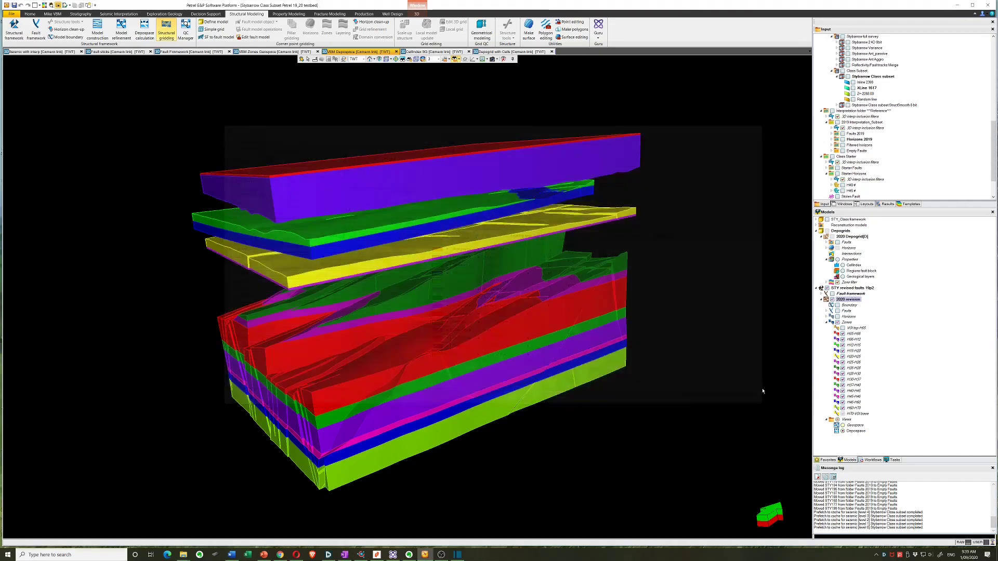
- View the 2020 Depogrid by its cell index property and by its fault block regions property
click(438, 52)
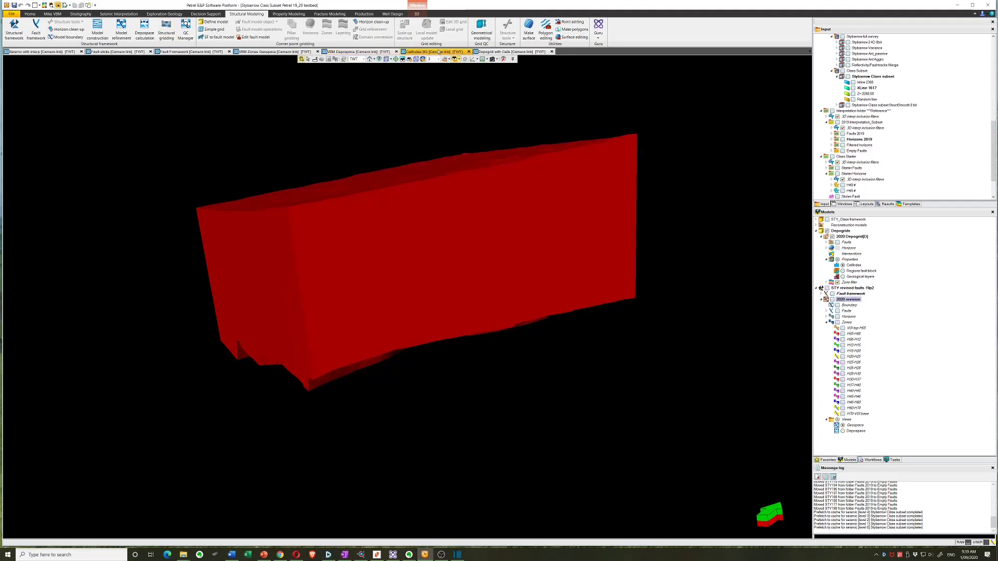
drag(508, 178, 564, 228)
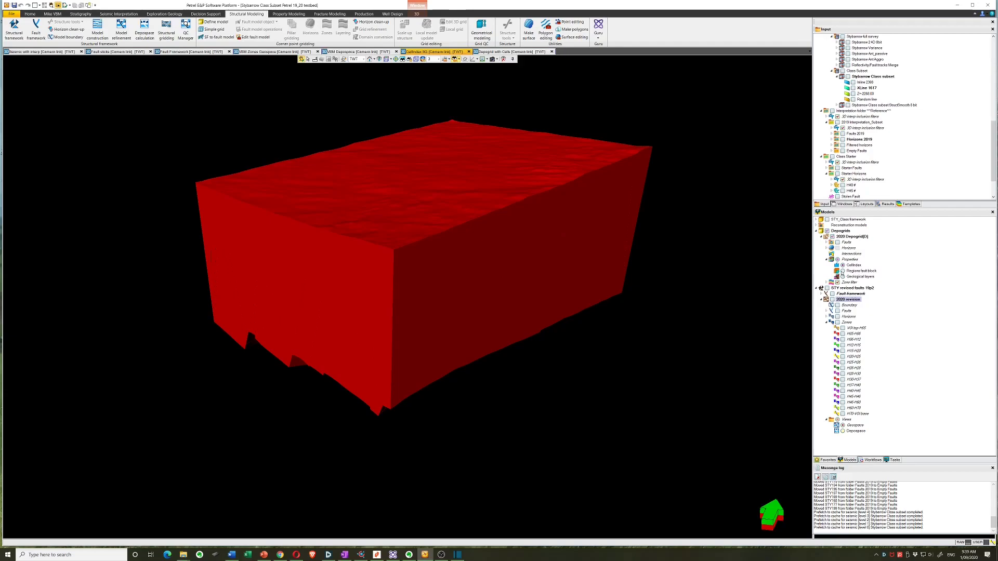
click(843, 271)
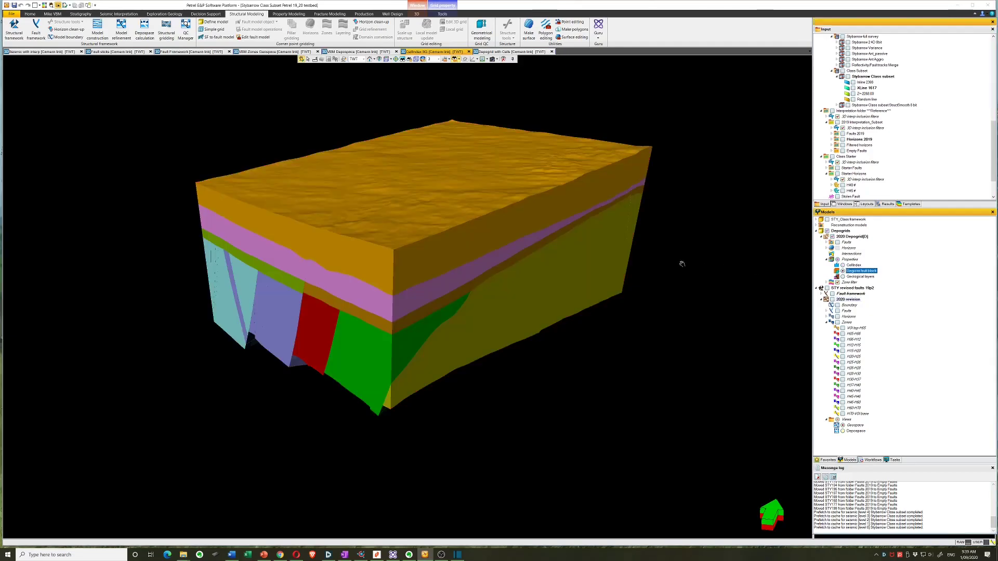
drag(561, 263, 564, 264)
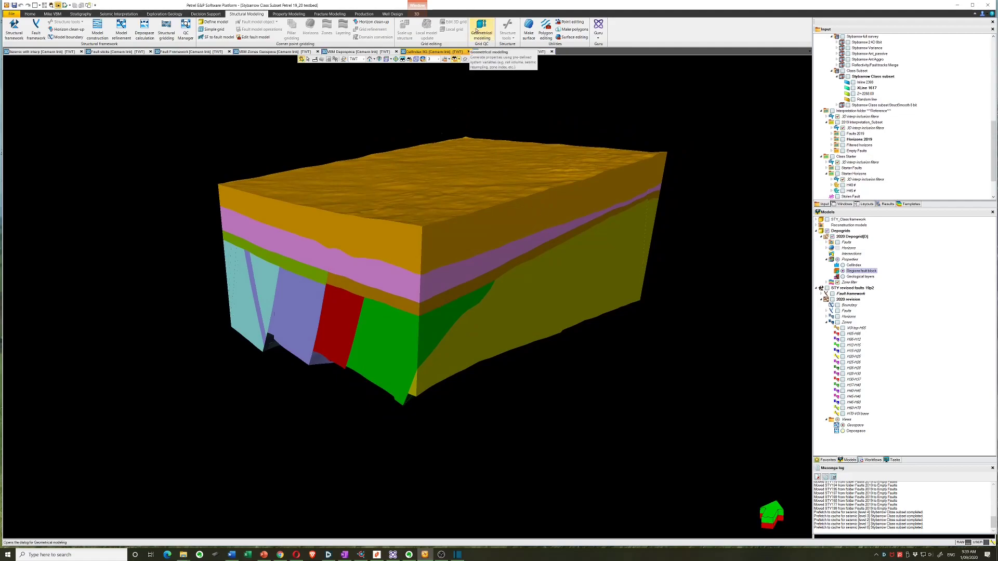
- Try geometrical modeling of a new zone index property from all geological layers, and cancel it
click(478, 30)
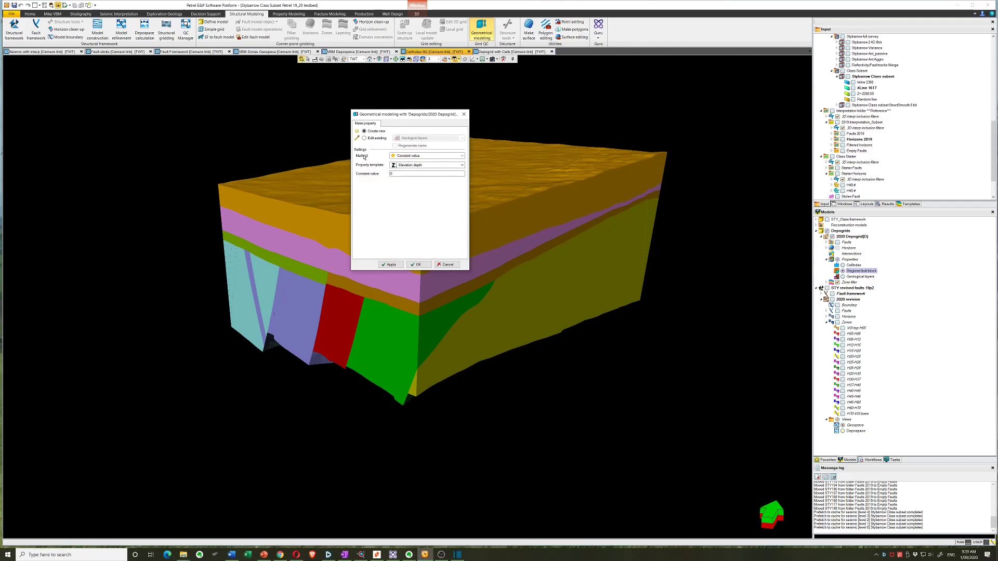
click(422, 156)
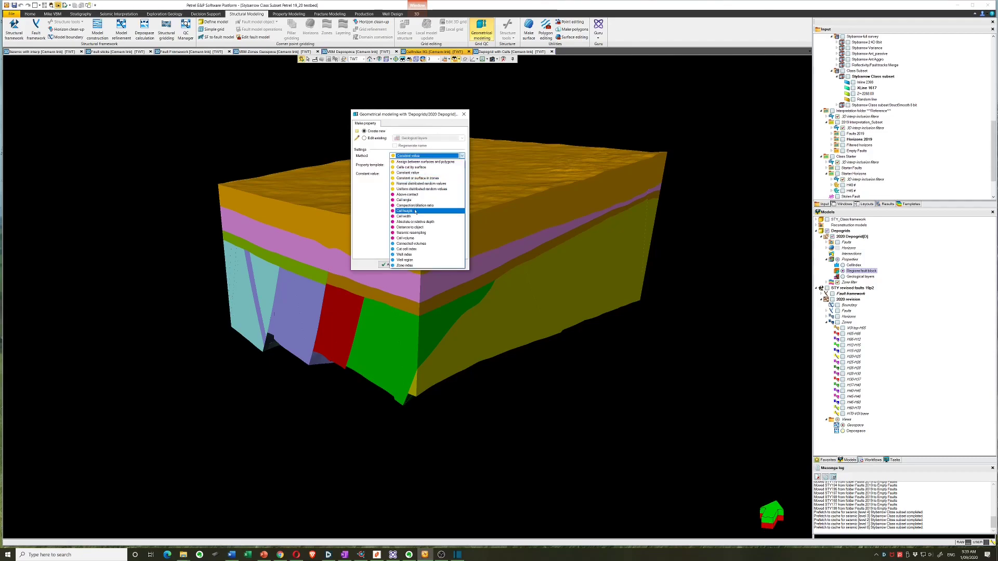
click(404, 265)
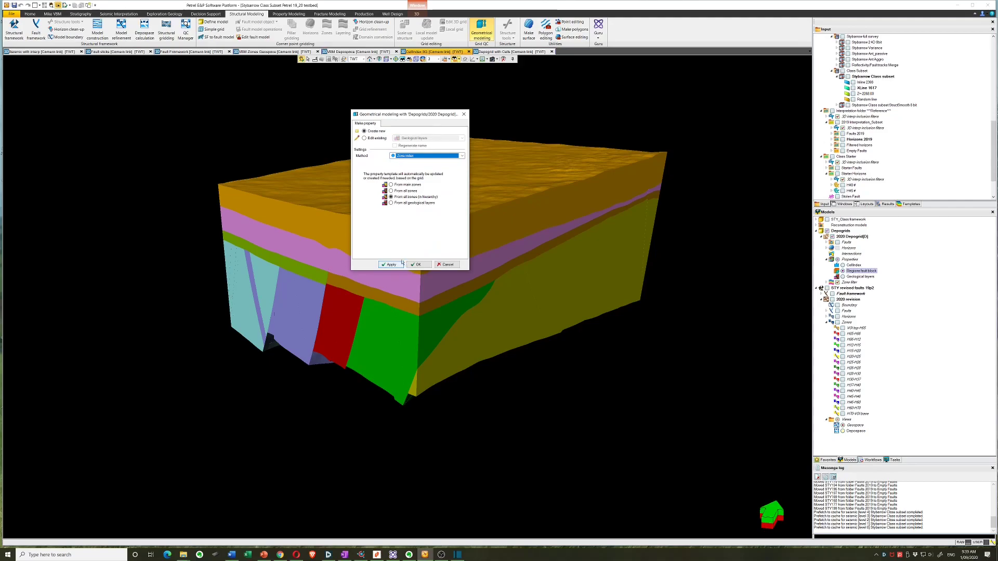
click(392, 203)
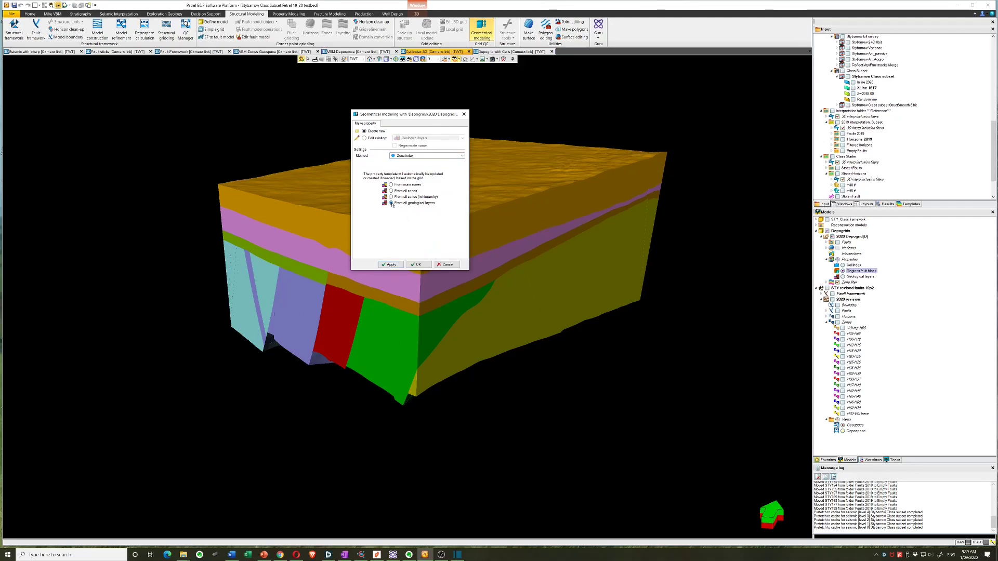
click(417, 264)
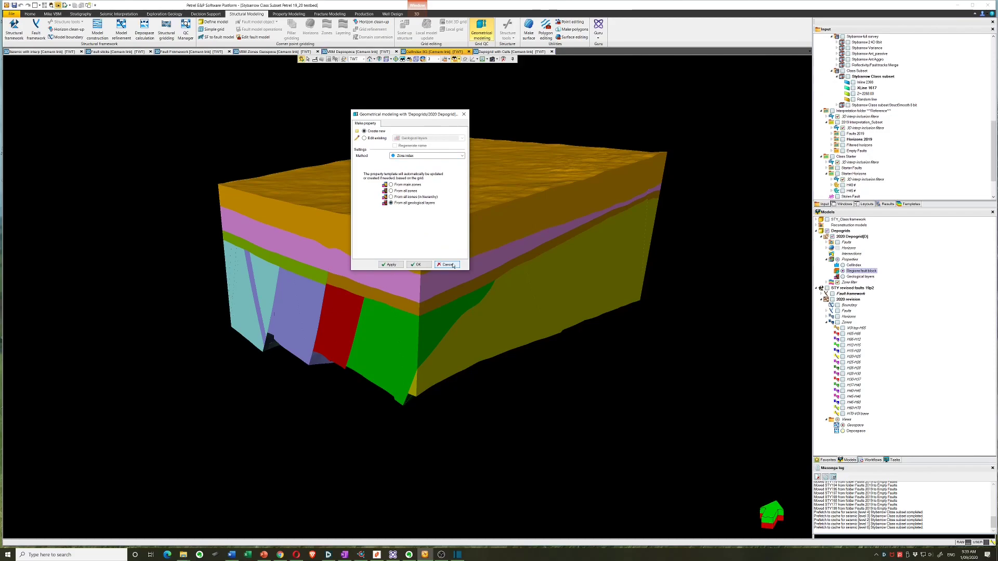
- Display the Geological layers property on the 2020 Depogrid and inspect the layering across the faults
click(843, 277)
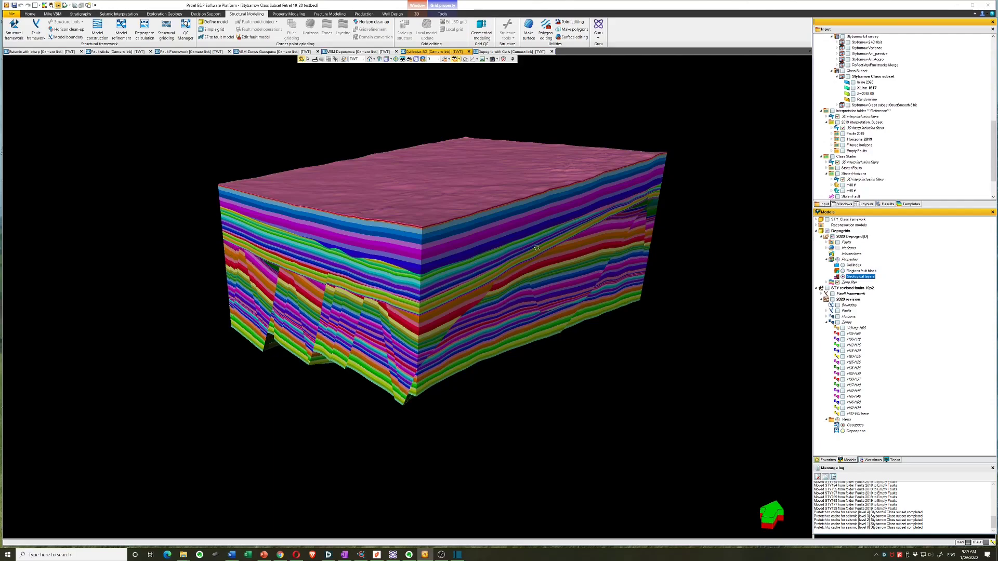
drag(537, 249, 541, 253)
scroll(541, 253, up, 5)
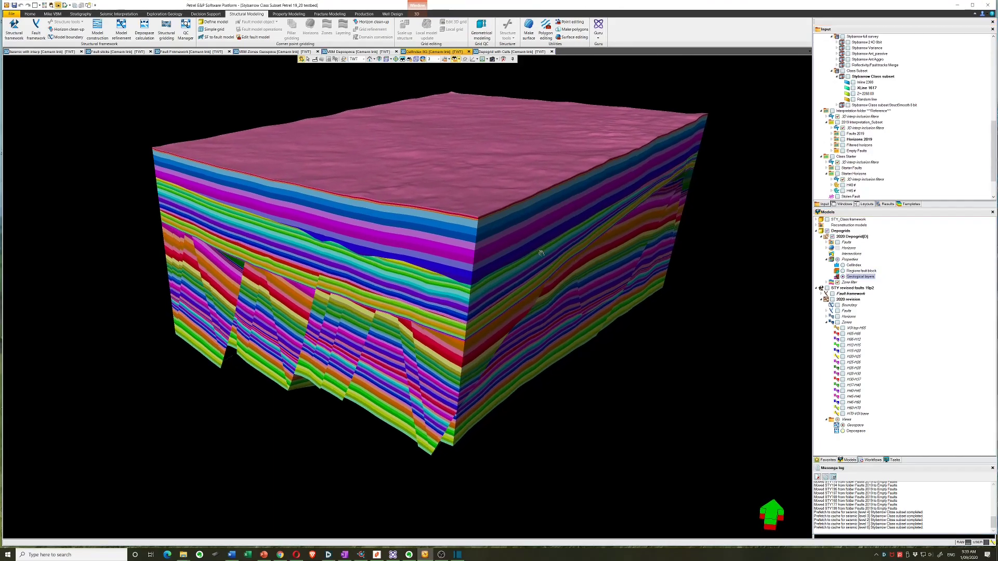
scroll(541, 253, down, 4)
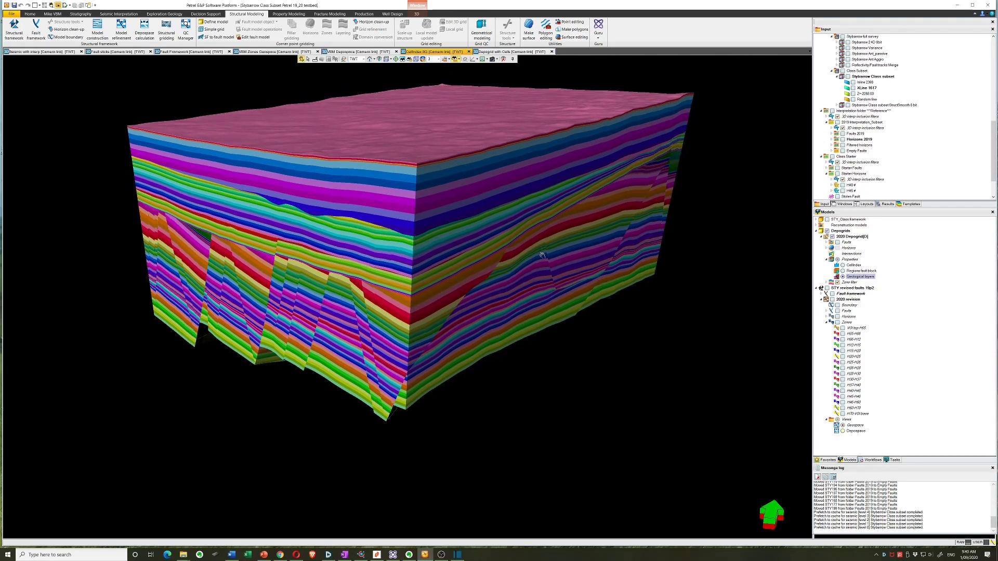
drag(575, 273, 491, 242)
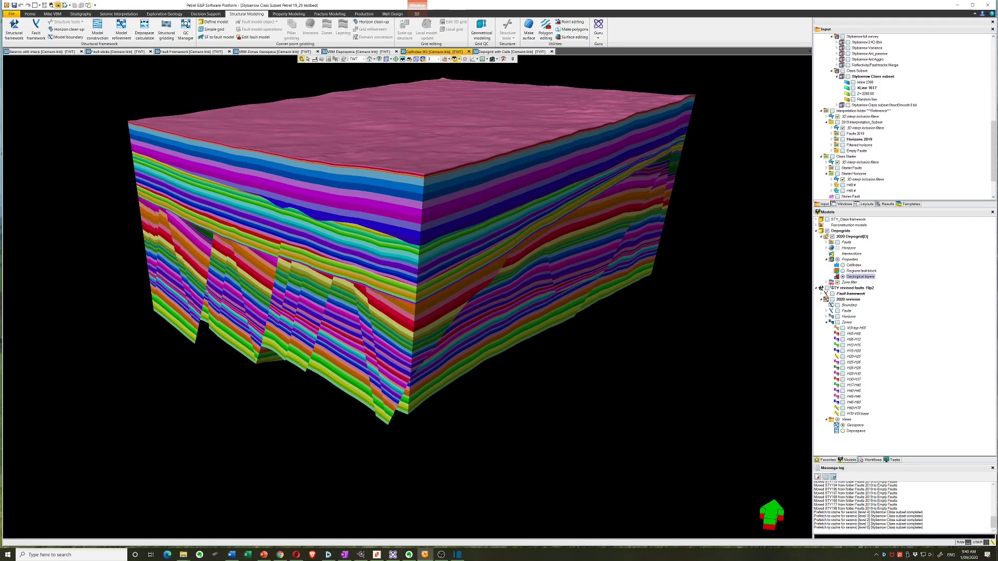
- Turn on grid lines in the depogrid's property display style and inspect the cells along the faulted side
click(851, 260)
double_click(847, 260)
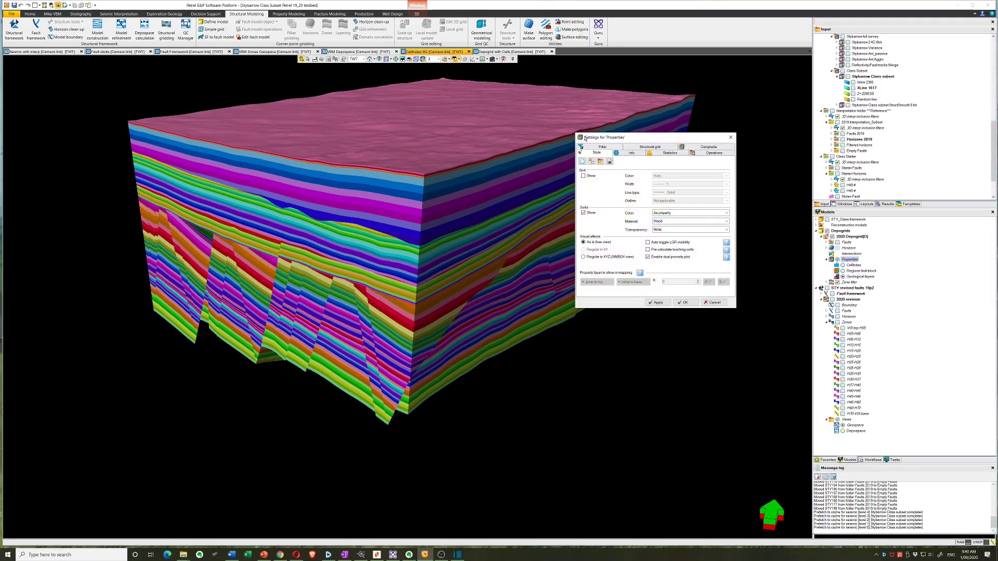
click(584, 176)
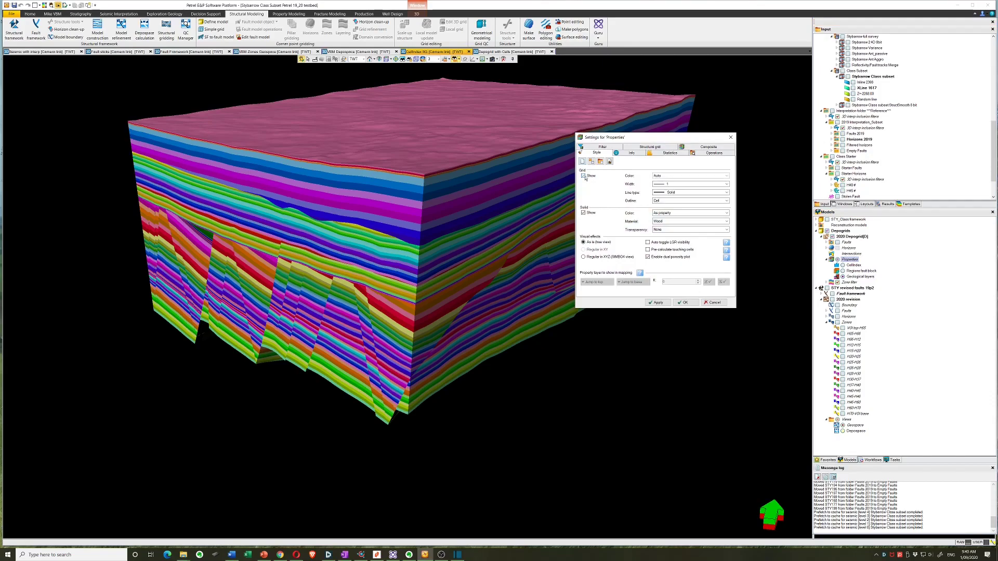
click(685, 302)
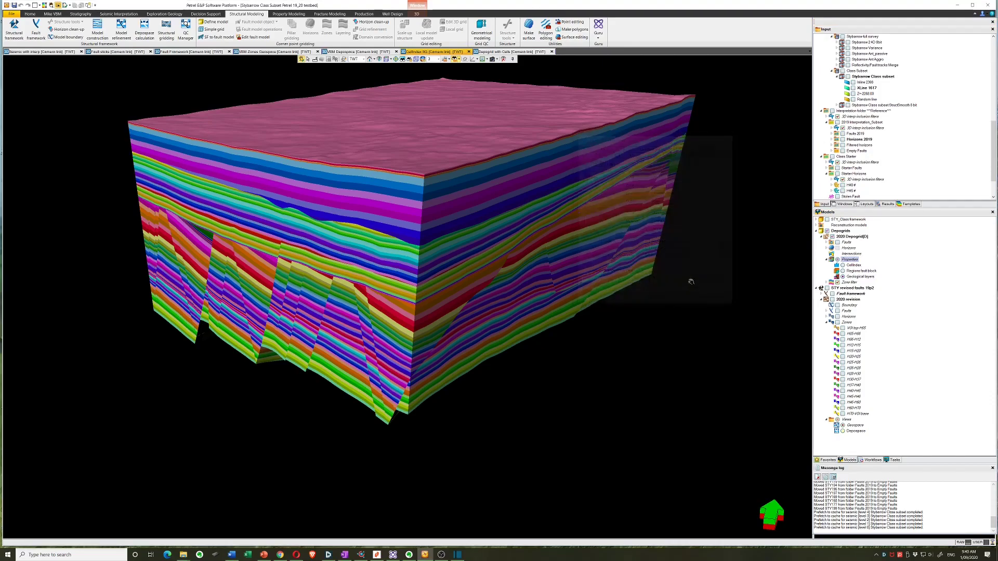
drag(702, 250, 691, 258)
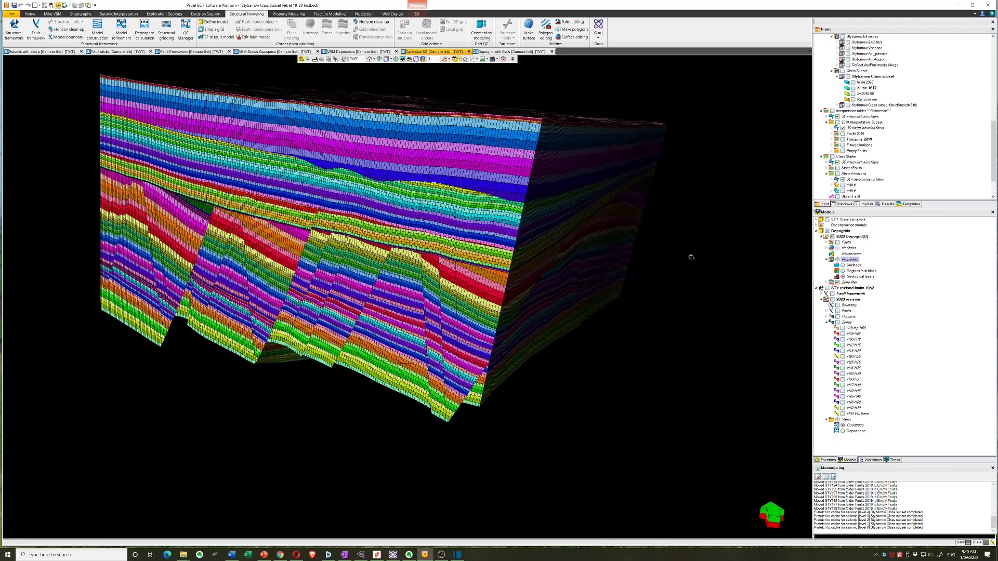